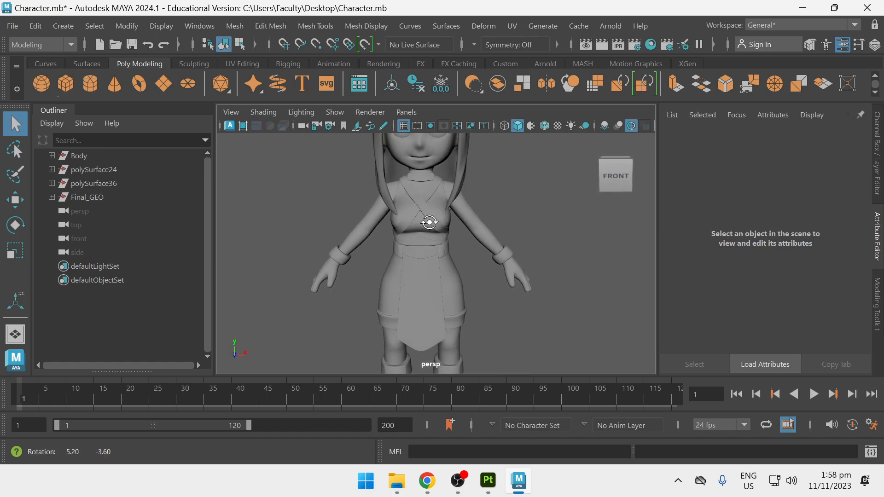
Step: Export the Final_GEO group to the Desktop as a Maya ASCII file named Character_rigged
left_click(94, 201)
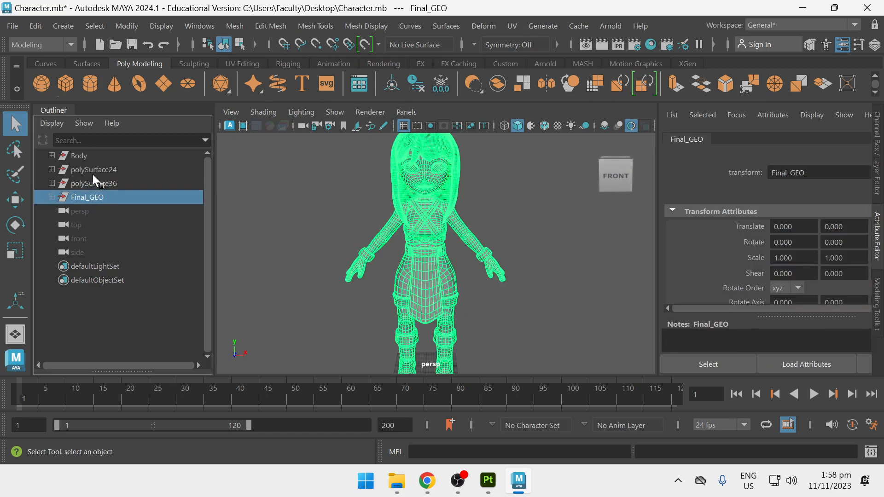
left_click(13, 29)
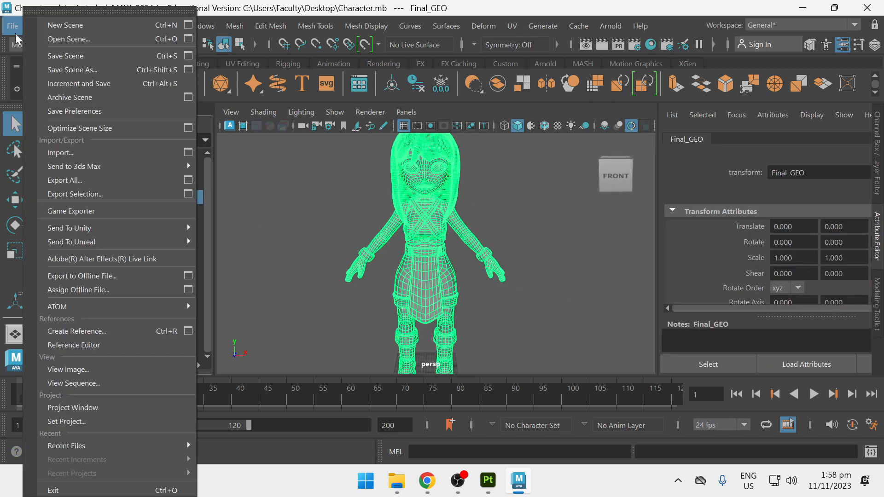
left_click(95, 193)
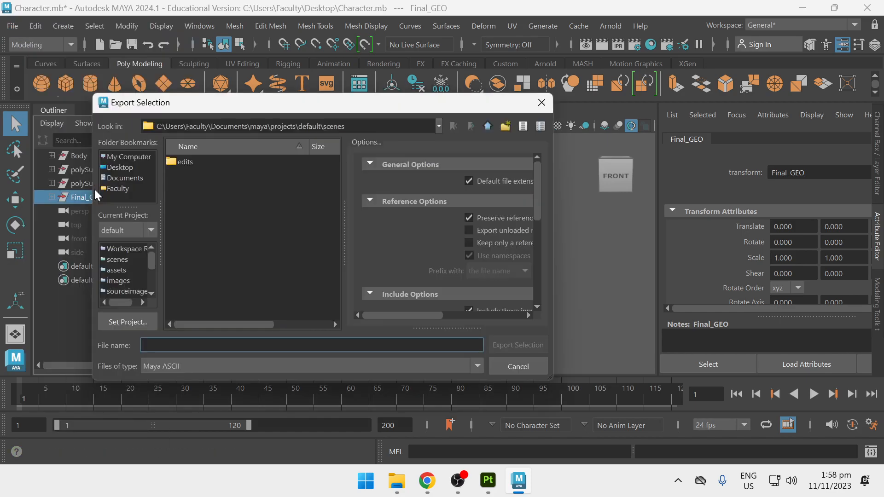
left_click(122, 166)
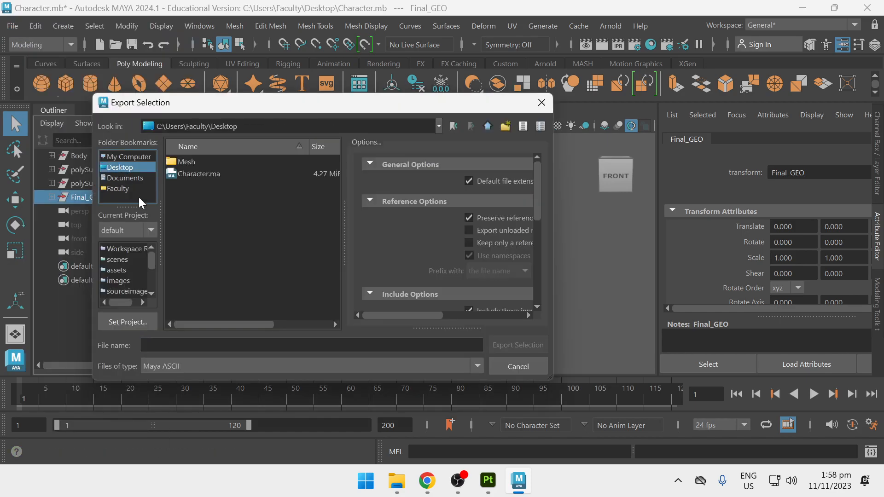
left_click(143, 345)
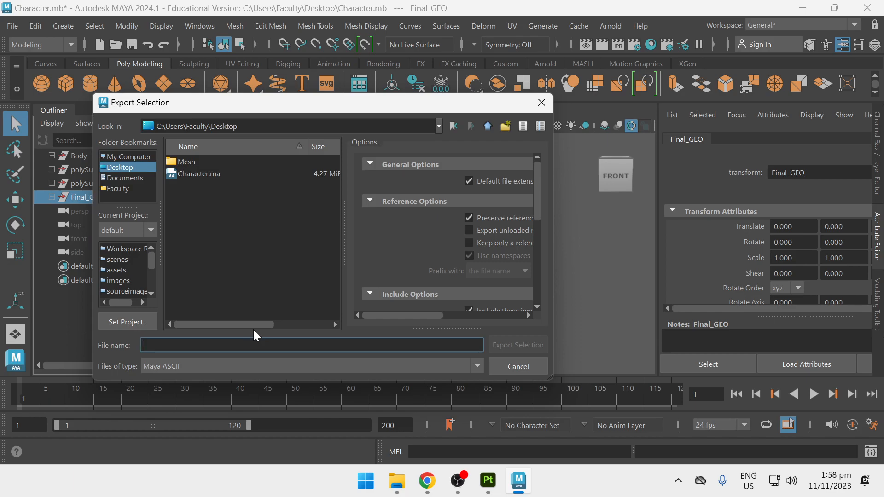
type("Character")
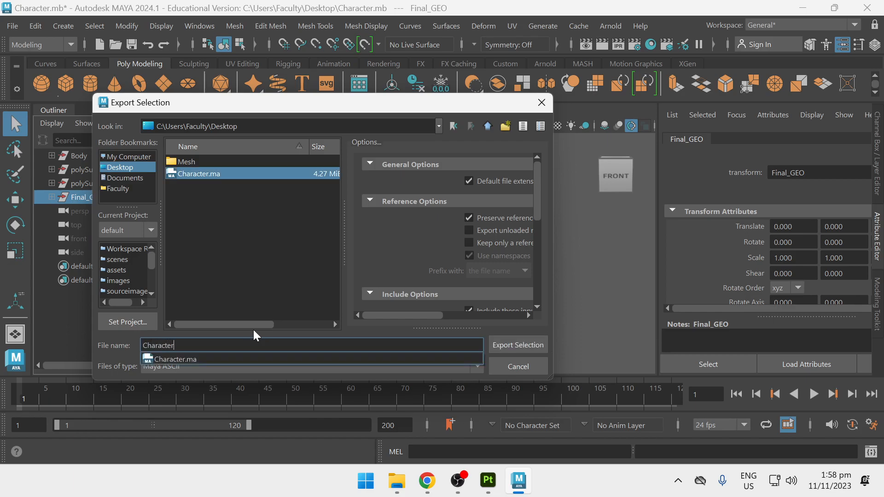
type("_rigged")
key("Return")
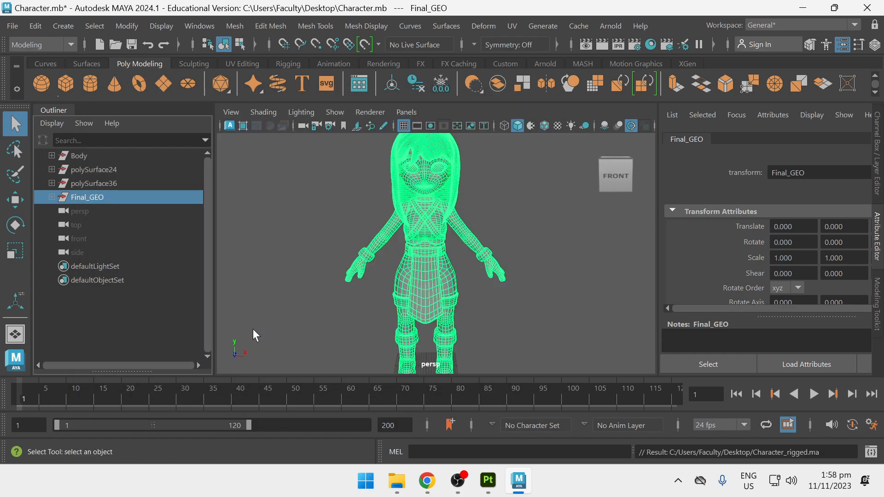
right_click_drag(387, 247, 353, 221, "alt")
left_click_drag(353, 221, 324, 211, "alt")
right_click_drag(323, 211, 320, 253, "alt")
left_click(17, 28)
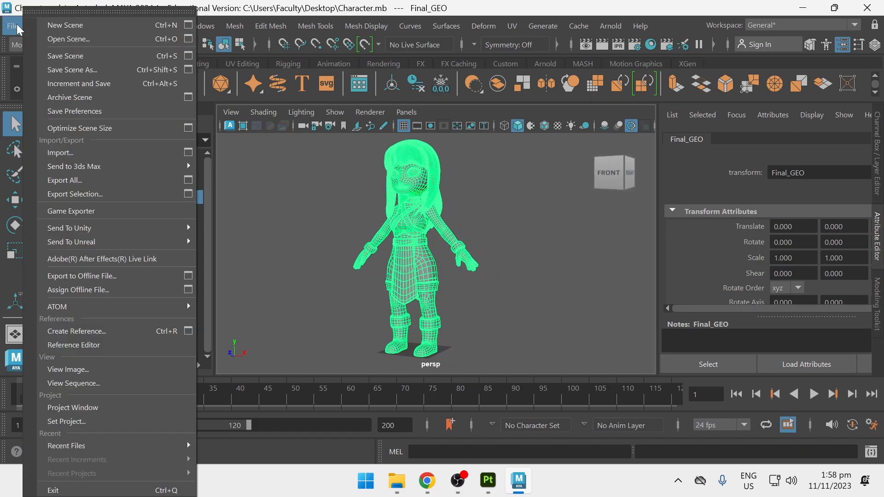
left_click(147, 196)
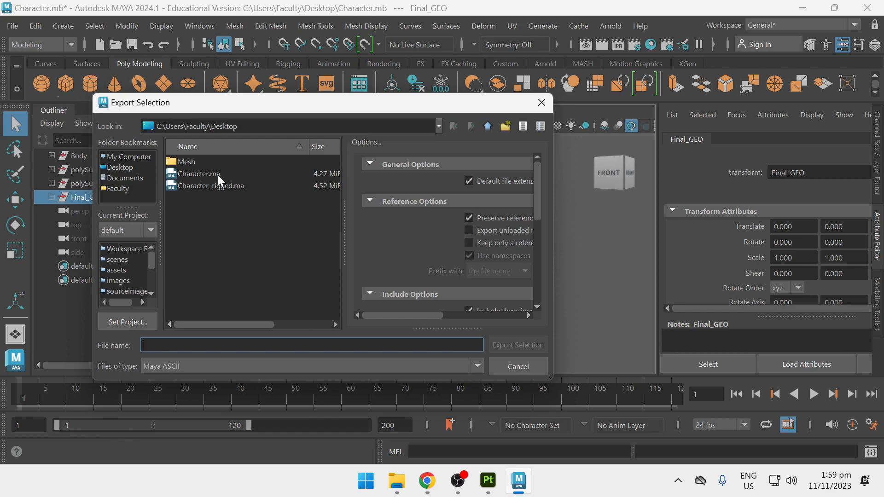
left_click(233, 186)
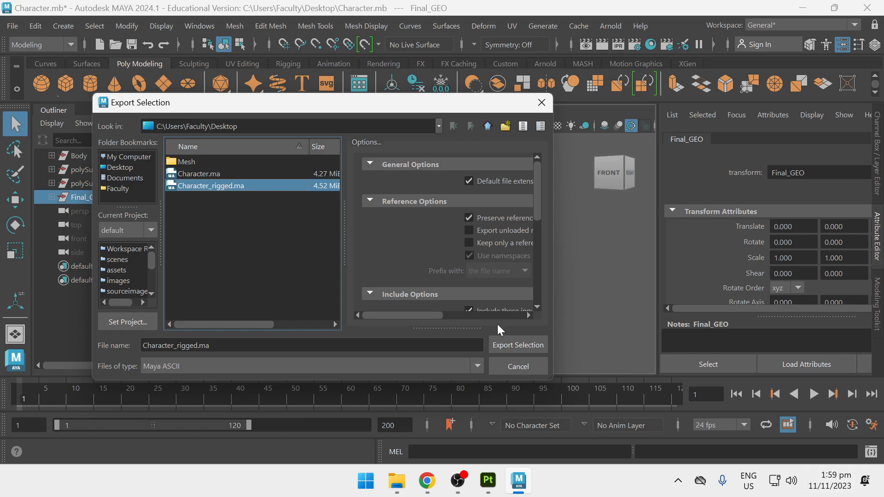
left_click(496, 347)
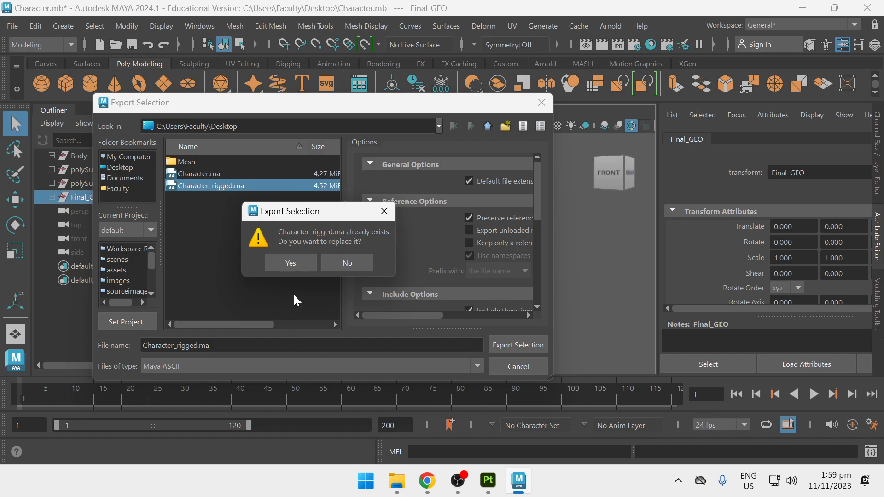
left_click(340, 268)
left_click(542, 102)
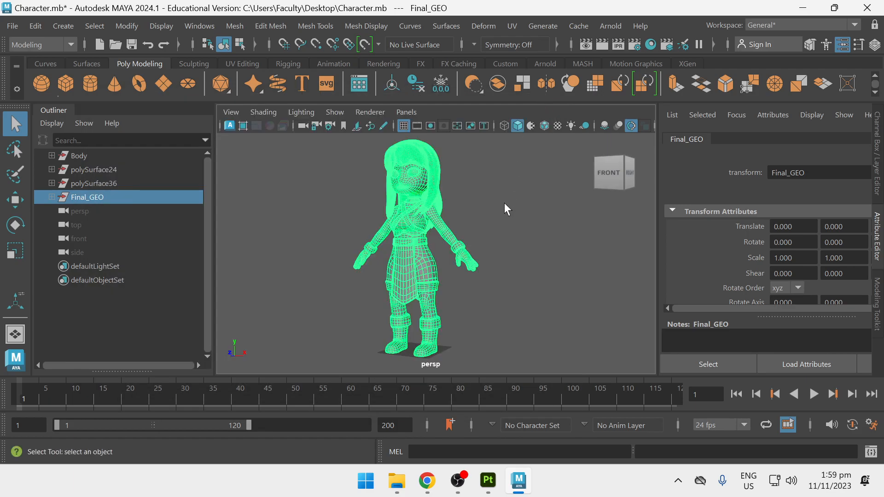
Step: Open the scene Character_rigged.ma from the Desktop folder
key("ctrl+o")
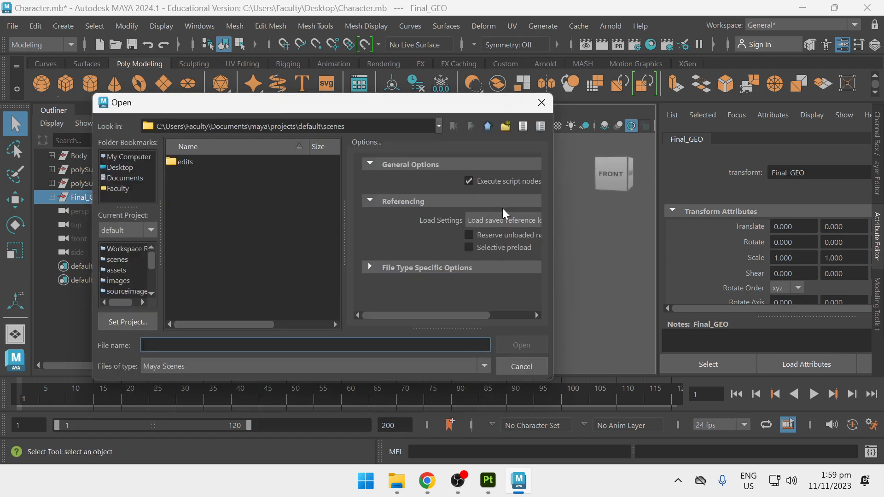
left_click(123, 175)
left_click(127, 171)
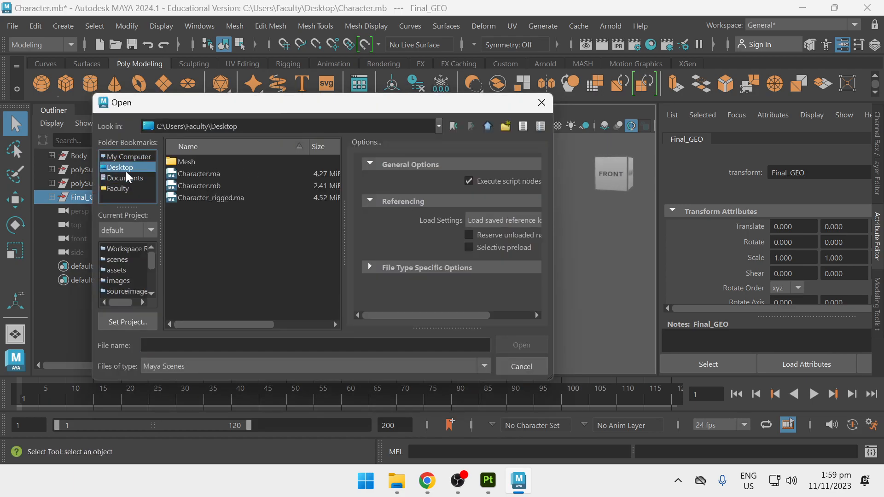
left_click(205, 197)
left_click_drag(345, 215, 525, 232)
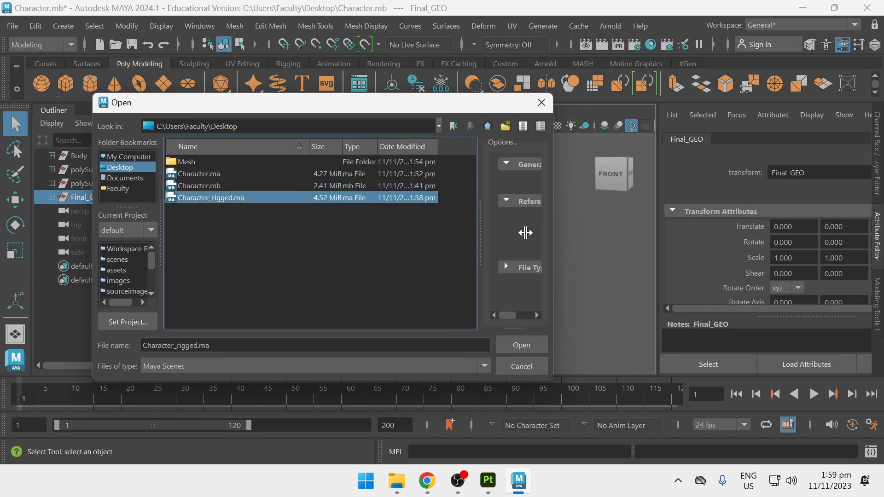
left_click(526, 347)
left_click(433, 245)
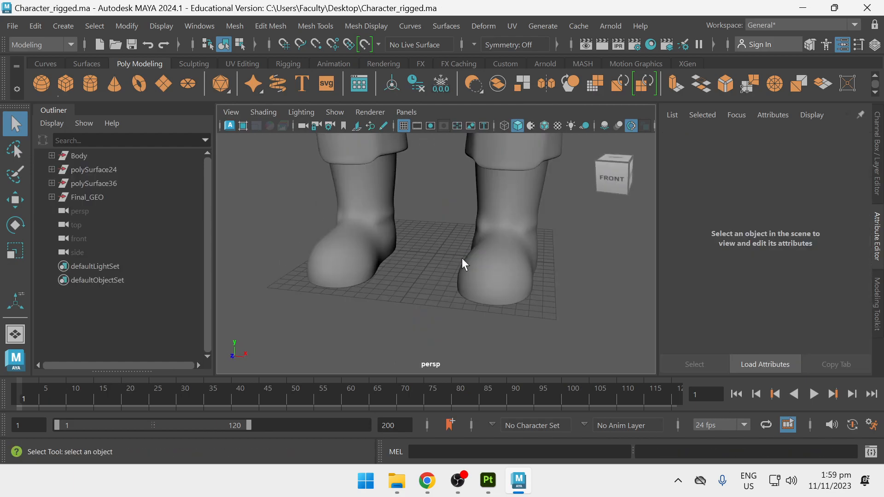
Step: Examine the opened character in the perspective and front views, with the head-and-torso mesh selected
right_click_drag(462, 258, 382, 203, "alt")
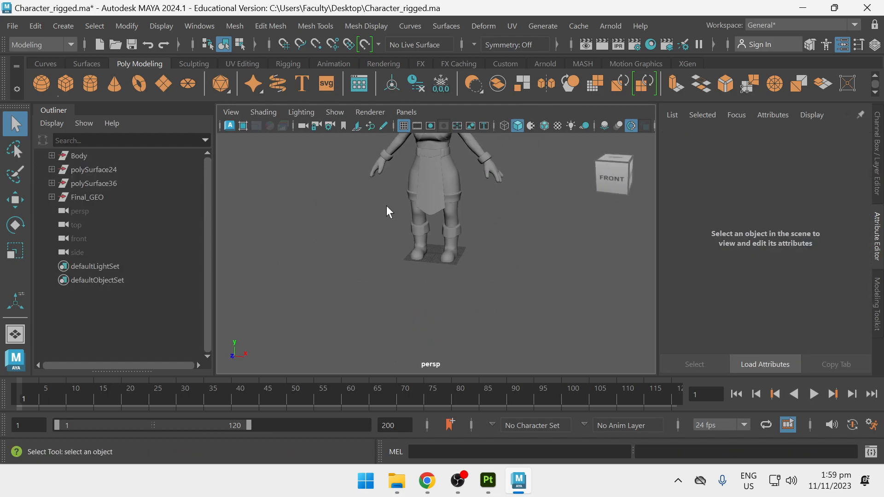
middle_click_drag(387, 189, 406, 265, "alt")
mouse_move(407, 264)
left_mouse_down("alt")
mouse_move(451, 287)
mouse_move(410, 294)
mouse_move(397, 277)
mouse_move(418, 254)
left_mouse_up("alt")
key("space")
key("space")
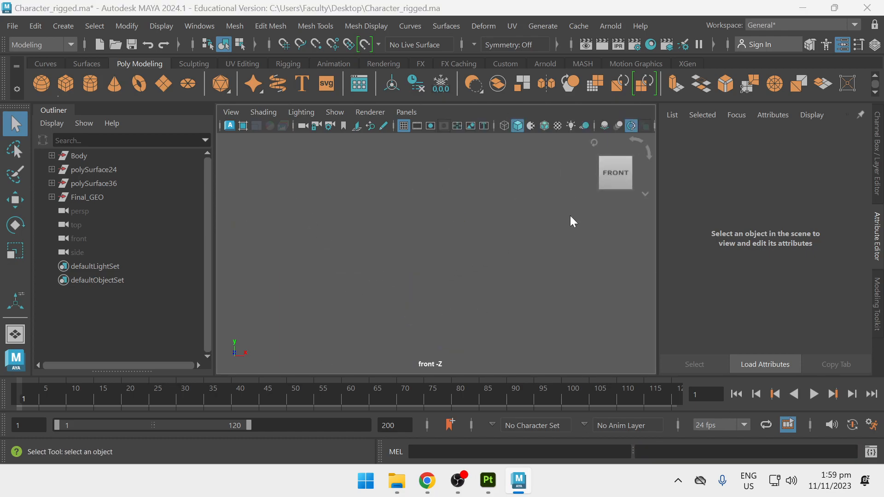
key("space")
key("space")
left_click(451, 229)
key("space")
key("space")
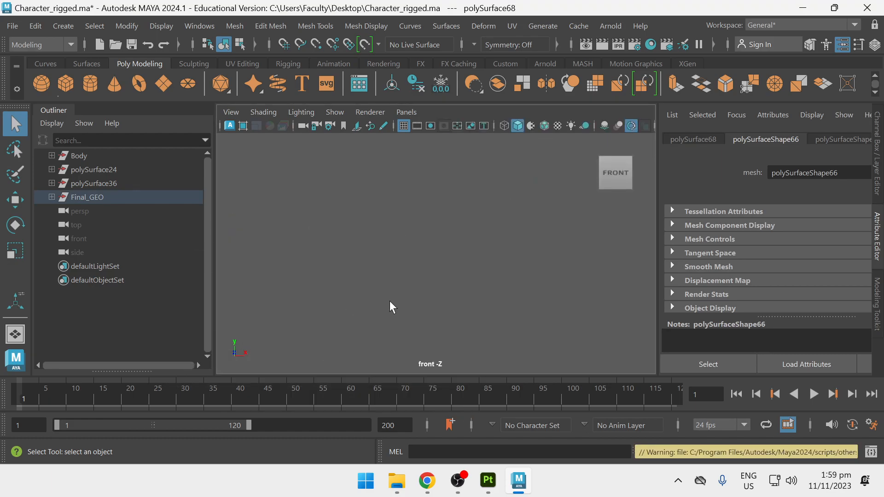
key("space")
key("space")
Step: Frame the selected head-and-torso mesh and examine its extent under the clothing in wireframe display
left_click_drag(494, 231, 383, 302, "alt")
key("f")
key("4")
right_click_drag(383, 299, 323, 276, "alt")
left_click_drag(322, 276, 407, 244, "alt")
right_click_drag(407, 244, 449, 312, "alt")
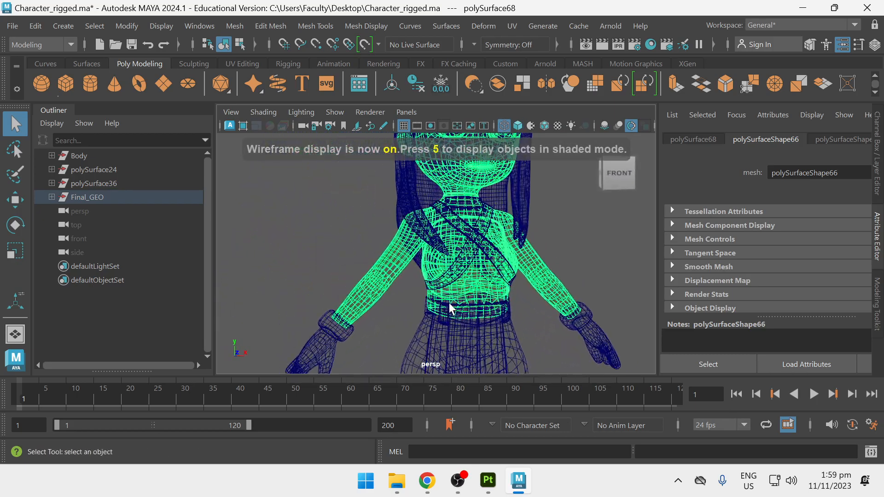
Step: Select the shorts mesh, examine it in wireframe around the hips and cuffs, and return to shaded display
middle_click_drag(450, 311, 441, 184, "alt")
left_click(409, 247)
middle_click_drag(408, 247, 387, 225, "alt")
left_click(368, 234)
left_click_drag(368, 234, 398, 241, "alt")
right_click_drag(398, 241, 378, 270, "alt")
middle_click_drag(377, 270, 383, 284, "alt")
left_click_drag(397, 280, 374, 278, "alt")
right_click_drag(373, 278, 361, 294, "alt")
left_click_drag(361, 295, 348, 302, "alt")
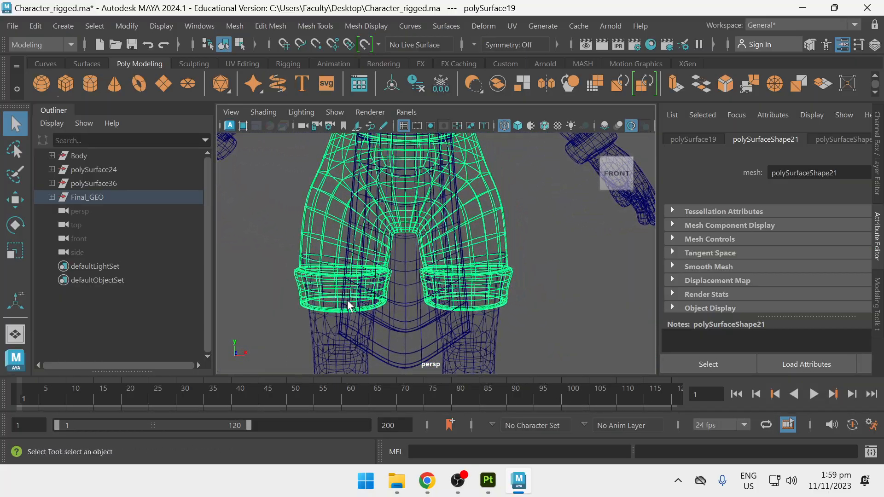
middle_click_drag(347, 303, 368, 246, "alt")
key("5")
right_click_drag(409, 285, 344, 282, "alt")
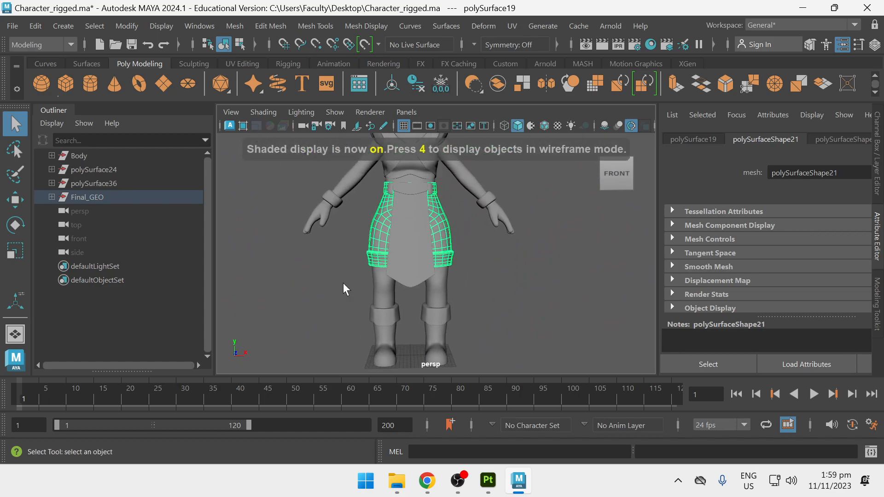
Step: Select the leg mesh between the shorts and boots, isolate it to examine its open ends, and show the whole character again
left_click_drag(450, 289, 450, 289)
left_click(408, 279, "ctrl")
middle_click_drag(433, 226, 428, 281, "alt")
left_click(429, 225, "shift")
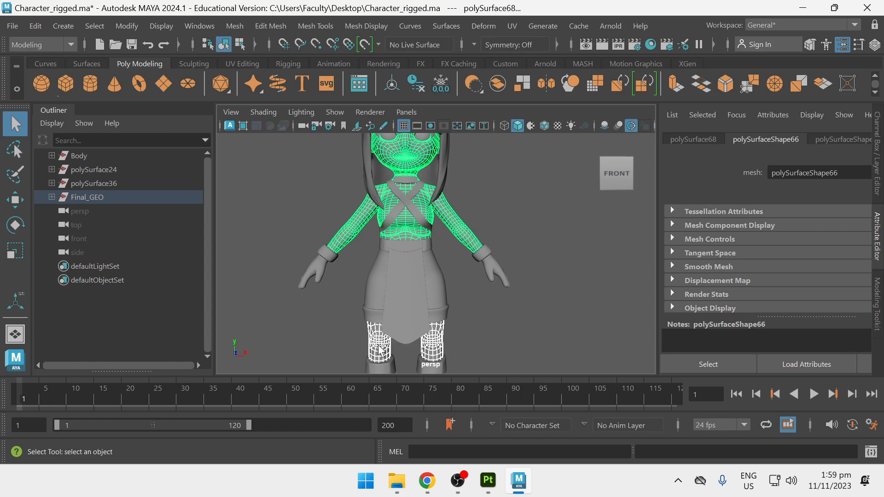
left_click_drag(460, 347, 462, 348)
key("ctrl+1")
left_click_drag(411, 279, 365, 273, "alt")
right_click_drag(365, 273, 354, 272, "alt")
left_click_drag(354, 272, 384, 278, "alt")
right_click_drag(384, 278, 388, 291, "alt")
left_click_drag(388, 289, 396, 285, "alt")
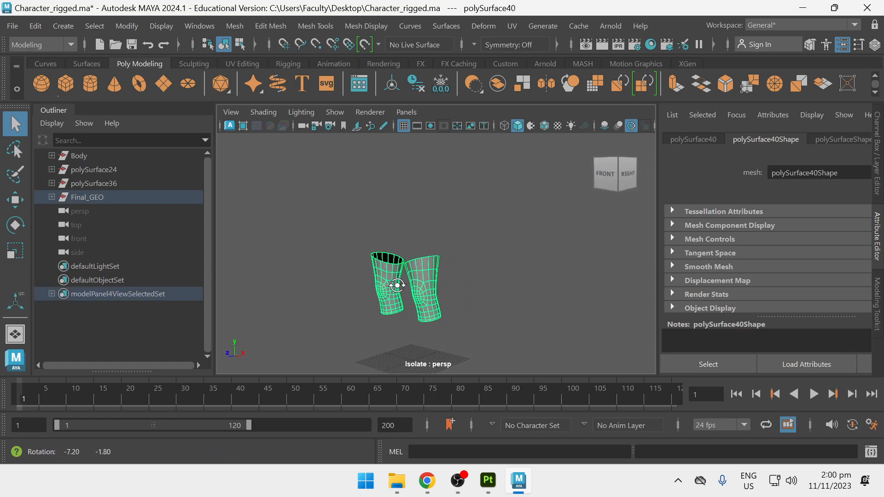
right_click_drag(396, 286, 398, 312, "alt")
mouse_move(389, 286)
left_mouse_down("alt")
mouse_move(406, 267)
mouse_move(397, 287)
left_mouse_up("alt")
key("ctrl+1")
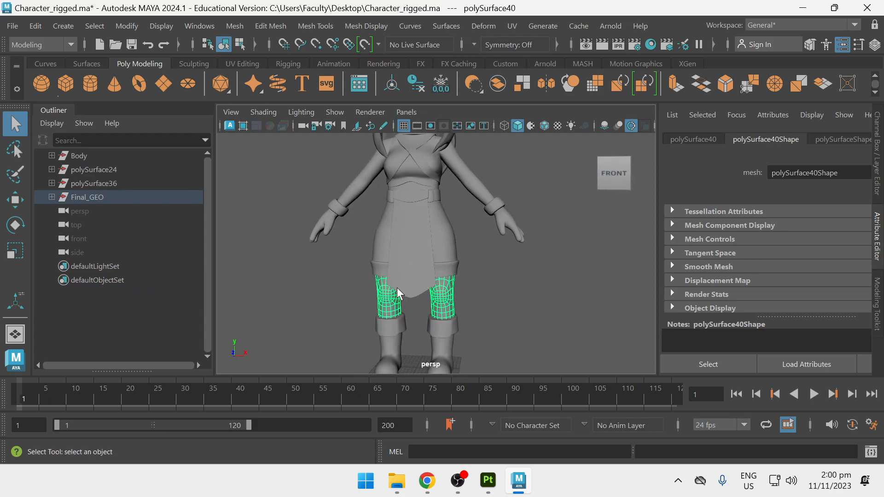
Step: Compare the leg mesh in isolation with the full character to check which body parts the clothing replaces
key("ctrl+1")
right_click_drag(404, 273, 386, 290, "alt")
key("ctrl+1")
key("ctrl+1")
key("ctrl+1")
middle_click_drag(427, 229, 425, 271, "alt")
left_click(462, 229)
left_click_drag(462, 228, 407, 262, "alt")
left_click(417, 307)
left_click_drag(417, 308, 428, 250, "alt")
key("ctrl+1")
key("ctrl+1")
left_click(435, 311)
key("ctrl+1")
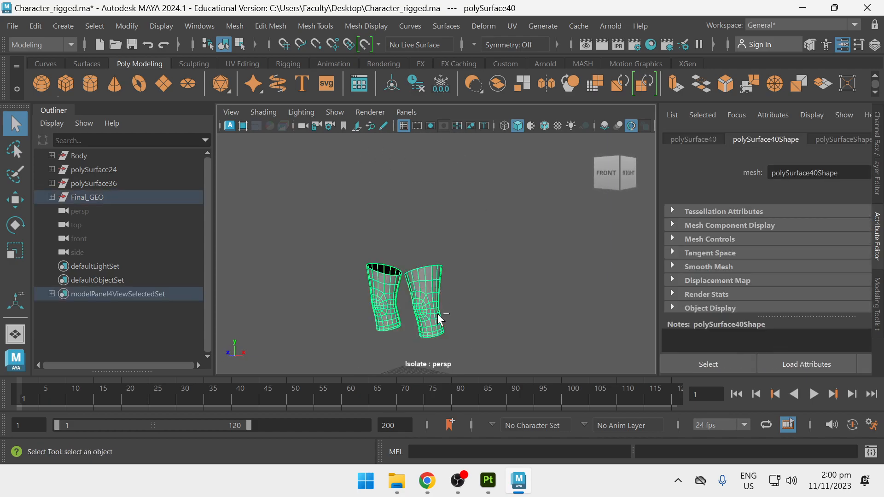
key("ctrl+1")
middle_click_drag(404, 250, 403, 268, "alt")
left_click_drag(404, 268, 440, 274, "alt")
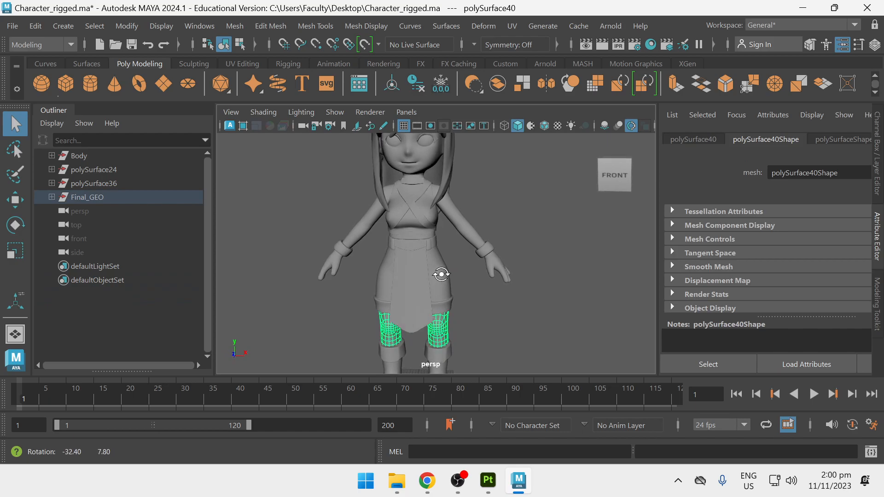
Step: Select the head-and-torso mesh and examine the face, arms and chest from several angles
right_click_drag(440, 275, 376, 226, "alt")
middle_click_drag(376, 227, 380, 219, "alt")
right_click_drag(380, 227, 392, 231, "alt")
middle_click_drag(391, 234, 393, 253, "alt")
right_click_drag(392, 252, 438, 308, "alt")
middle_click_drag(439, 244, 445, 274, "alt")
left_click(466, 226)
right_click_drag(466, 226, 402, 199, "alt")
left_click_drag(402, 199, 312, 237, "alt")
right_click_drag(312, 237, 405, 234, "alt")
mouse_move(404, 233)
left_mouse_down("alt")
mouse_move(400, 256)
mouse_move(410, 247)
left_mouse_up("alt")
right_click_drag(410, 247, 462, 251, "alt")
left_click_drag(461, 252, 522, 272, "alt")
right_click_drag(523, 271, 541, 309, "alt")
left_click(403, 489)
left_click(408, 494)
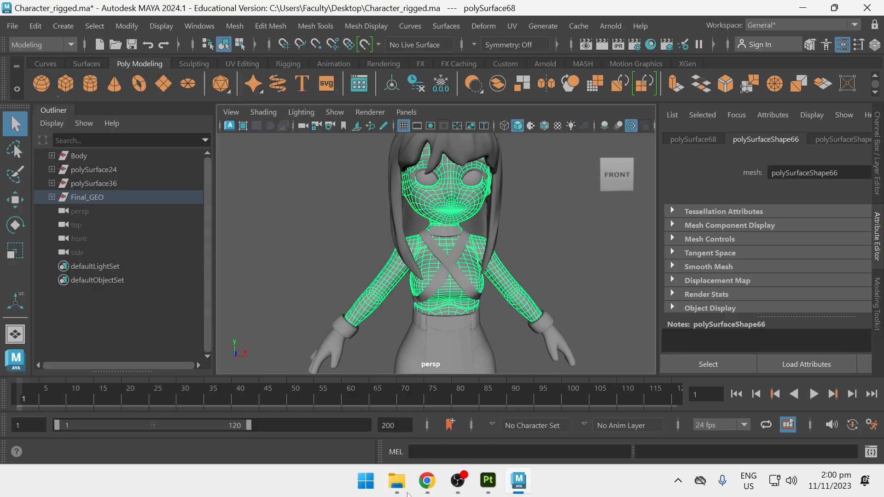
left_click(522, 492)
left_click(521, 491)
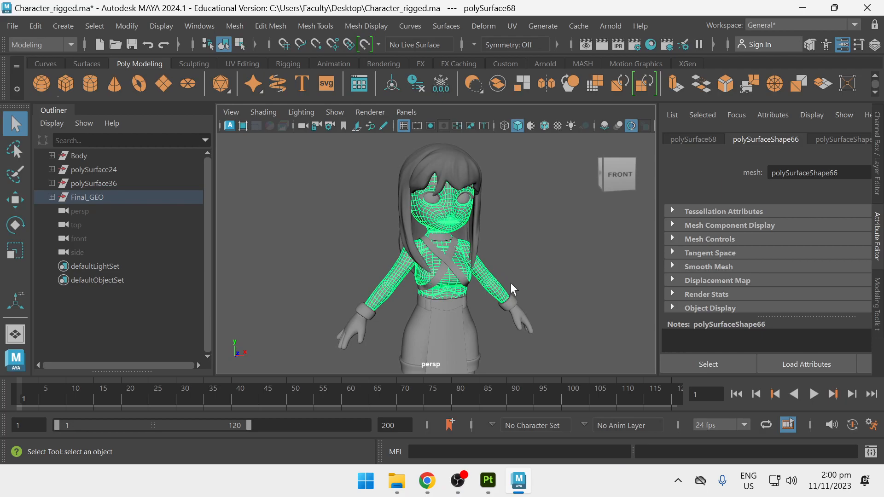
Step: Select the leg mesh below the shorts and check it briefly in isolation
scroll(496, 303, "down", 2)
middle_click_drag(475, 273, 460, 198, "alt")
scroll(450, 272, "up", 2)
left_click_drag(396, 302, 430, 292)
left_click(450, 300)
key("ctrl+1")
key("ctrl+1")
Step: Select the shorts mesh and examine it from the back and front of the character
left_click(381, 234)
right_click_drag(418, 299, 367, 241, "alt")
left_click_drag(379, 261, 526, 249, "alt")
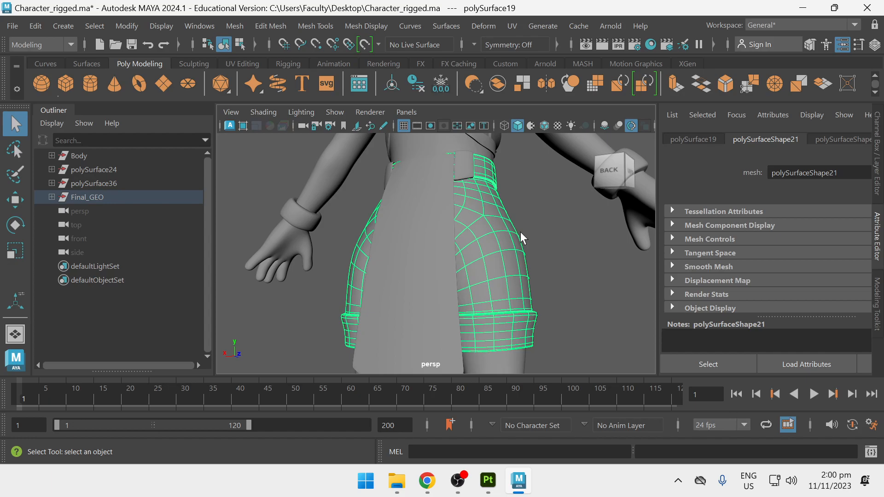
scroll(520, 231, "down", 5)
left_click_drag(521, 231, 347, 206, "alt")
right_click_drag(347, 206, 362, 230, "alt")
middle_click_drag(361, 230, 366, 260, "alt")
left_click_drag(365, 260, 330, 279, "alt")
right_click_drag(416, 283, 346, 233, "alt")
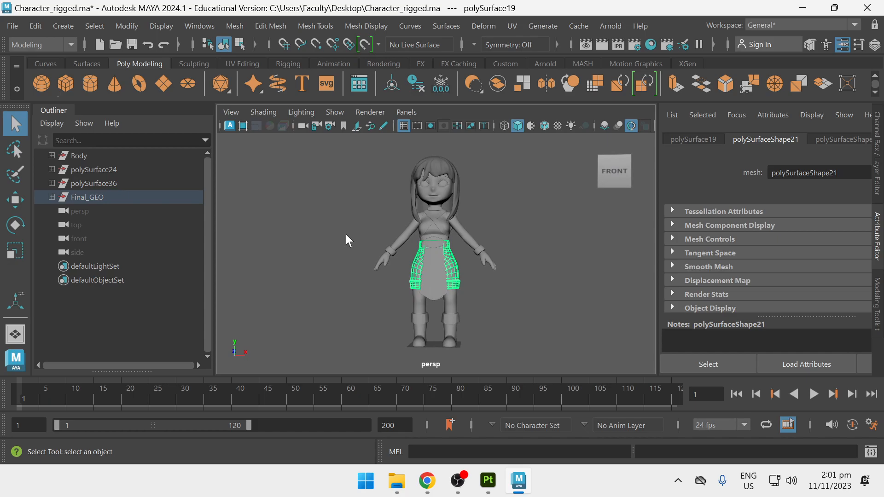
Step: Examine where the leg mesh meets the shorts' cuff, using both wireframe and shaded display
right_click_drag(346, 236, 471, 272, "alt")
left_click_drag(471, 273, 437, 291, "alt")
right_click_drag(437, 291, 433, 309, "alt")
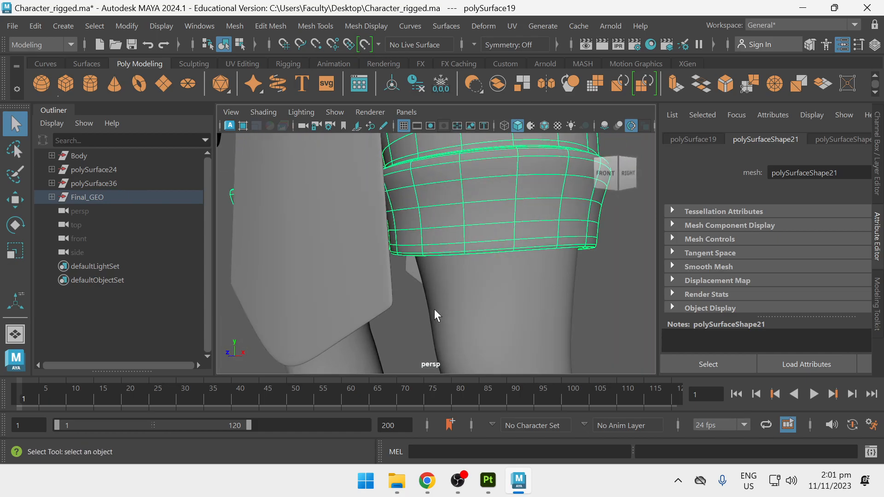
key("4")
left_click(436, 308)
mouse_move(405, 336)
middle_mouse_down("alt")
mouse_move(392, 303)
mouse_move(449, 340)
middle_mouse_up("alt")
left_click(393, 303)
right_click_drag(440, 327, 428, 312, "alt")
key("5")
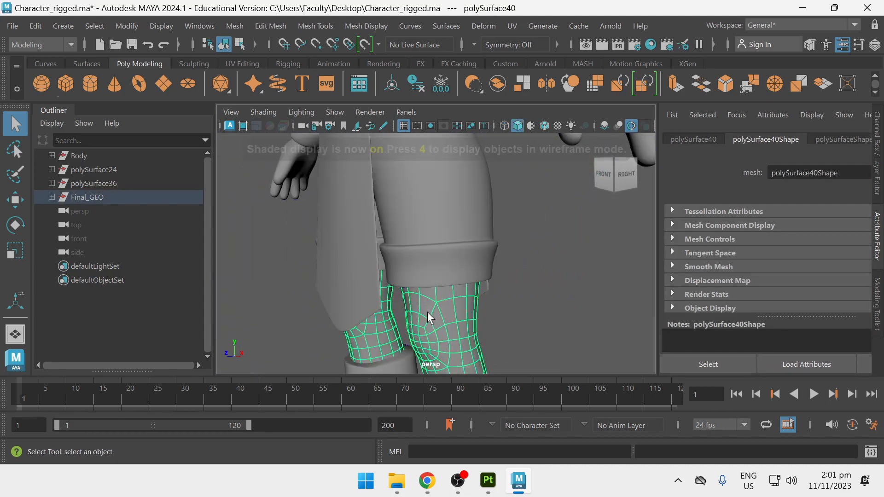
Step: Select the leg and shorts meshes together and examine their overlap in wireframe display
mouse_move(417, 293)
left_mouse_down("alt")
mouse_move(375, 257)
mouse_move(409, 245)
mouse_move(388, 286)
mouse_move(452, 272)
left_mouse_up("alt")
key("4")
left_click(484, 188, "shift")
scroll(484, 188, "down", 3)
middle_click_drag(484, 189, 477, 211, "alt")
scroll(469, 261, "up", 4)
scroll(488, 238, "down", 5)
right_click_drag(477, 210, 453, 241, "alt")
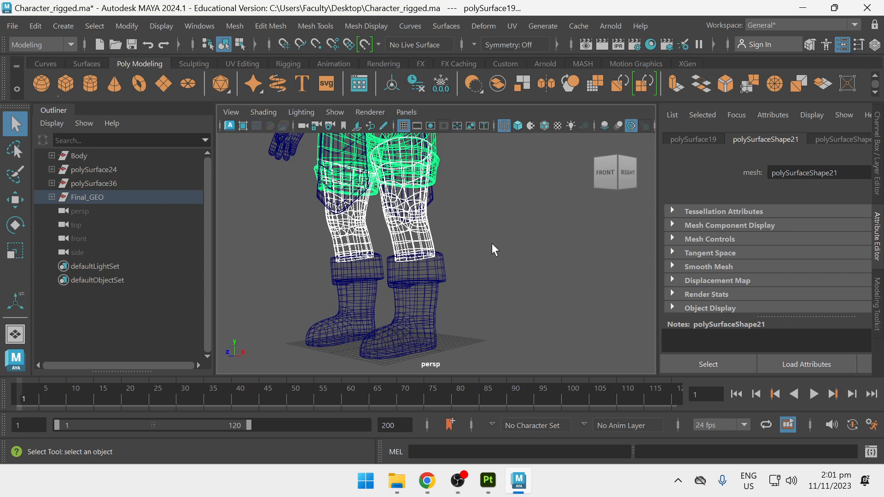
key("f")
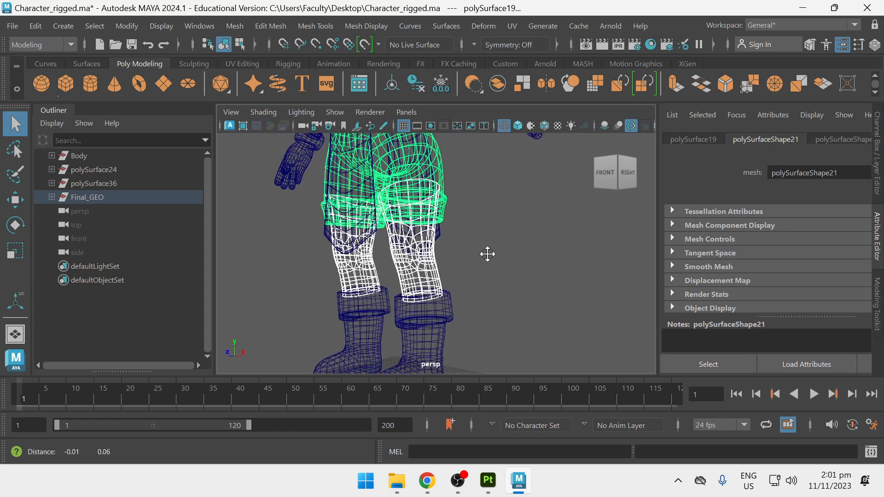
Step: Isolate the head, torso and arms mesh and examine it from the front
key("space")
key("space")
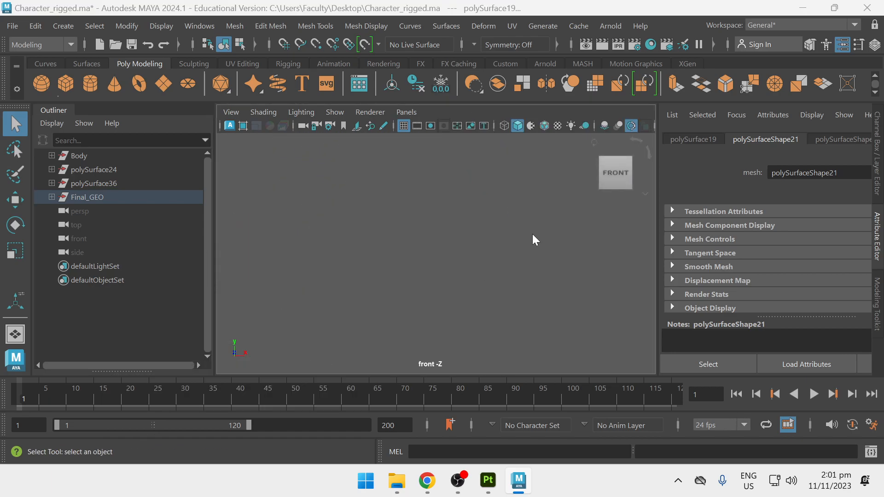
key("space")
key("space")
scroll(548, 178, "down", 3)
middle_click_drag(493, 156, 469, 215, "alt")
left_click(483, 206)
key("ctrl+1")
left_click_drag(395, 205, 420, 213, "alt")
middle_click_drag(421, 213, 405, 240, "alt")
Step: Undo the accidental selection of all groups and switch the isolated body mesh to face selection
right_click_drag(393, 226, 397, 230)
left_click(387, 212)
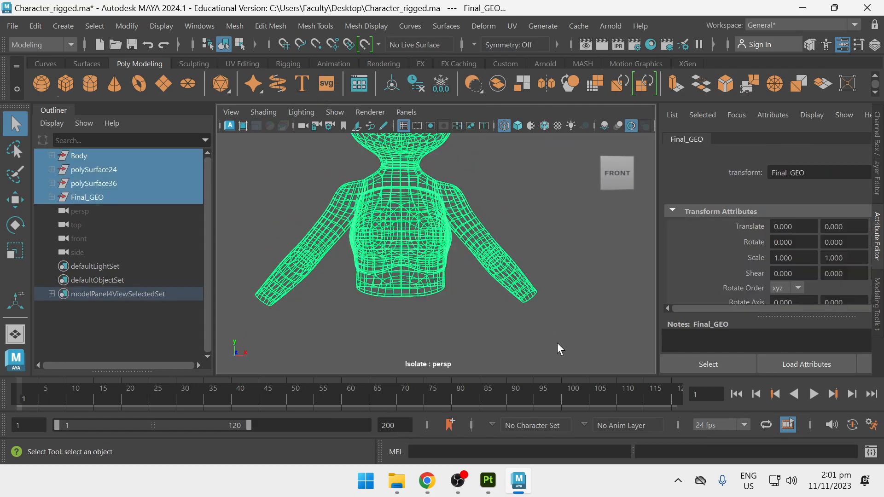
key("ctrl+z")
right_click(554, 216)
right_click_drag(554, 213, 558, 117)
Step: Select the torso faces of the isolated body mesh and adjust the selection around both shoulders
left_click_drag(340, 238, 466, 353)
left_click_drag(372, 265, 362, 263, "alt")
left_click_drag(340, 235, 441, 307)
middle_click_drag(409, 276, 401, 252, "alt")
scroll(389, 339, "up", 5)
left_click_drag(457, 157, 560, 259)
left_click_drag(271, 158, 352, 268)
Step: Examine the shoulder topology up close and select the body faces from the neck down to the waist
left_click_drag(353, 306, 351, 272, "alt")
right_click_drag(351, 271, 377, 292, "alt")
left_click_drag(377, 292, 329, 283, "alt")
scroll(353, 251, "down", 5)
right_click_drag(353, 250, 365, 266, "alt")
left_click_drag(371, 257, 382, 247, "alt")
left_click_drag(355, 183, 465, 309)
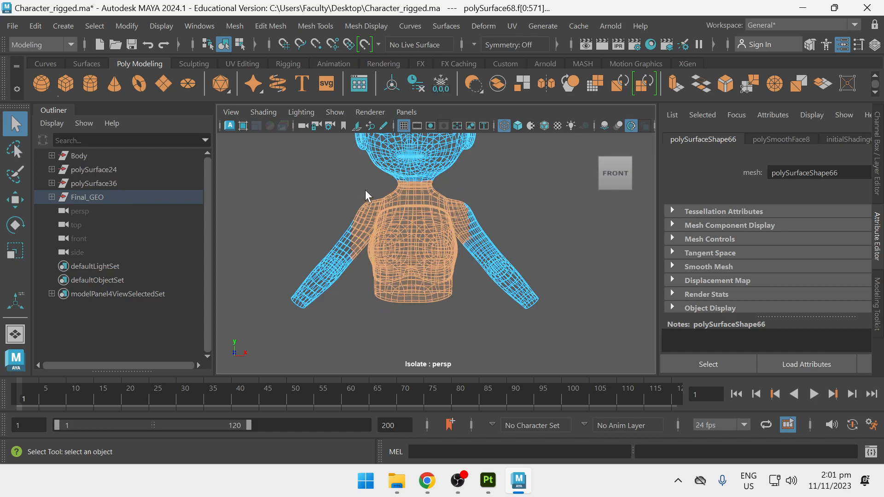
Step: Exit isolation and compare the selected torso faces with the surrounding clothing in wireframe display
left_click_drag(398, 264, 397, 267, "alt")
right_click_drag(397, 271, 427, 306, "alt")
middle_click_drag(424, 277, 416, 311, "alt")
key("ctrl+1")
right_click_drag(418, 303, 387, 277, "alt")
left_click_drag(387, 277, 388, 278, "alt")
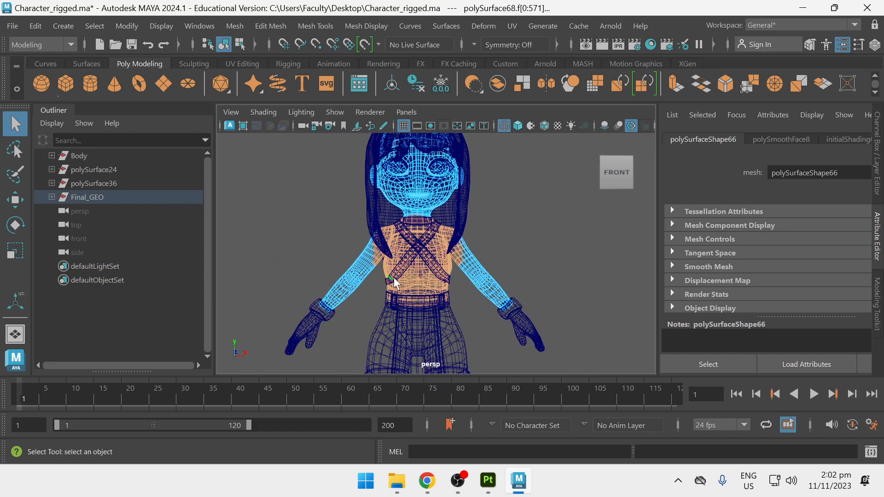
Step: Restore shaded display, return the body mesh to object mode and clear the selection
key("5")
right_click(390, 283)
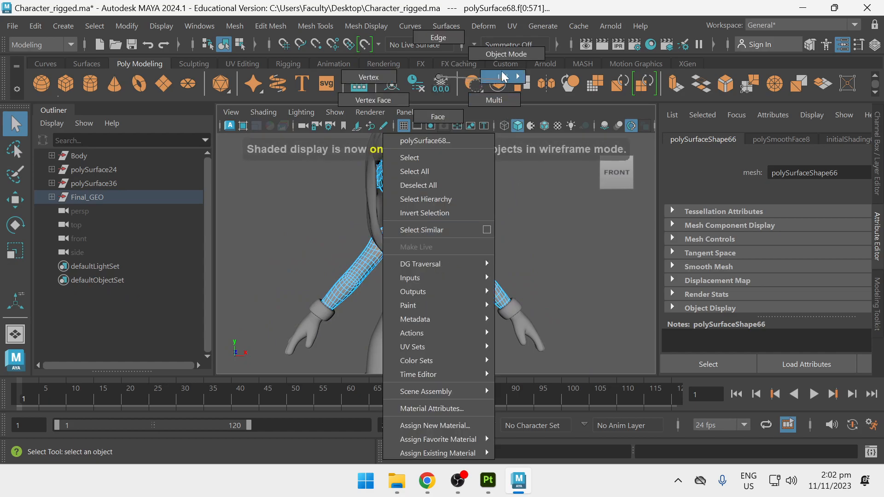
right_click_drag(502, 76, 507, 54)
left_click(548, 253)
left_click_drag(548, 253, 474, 271, "alt")
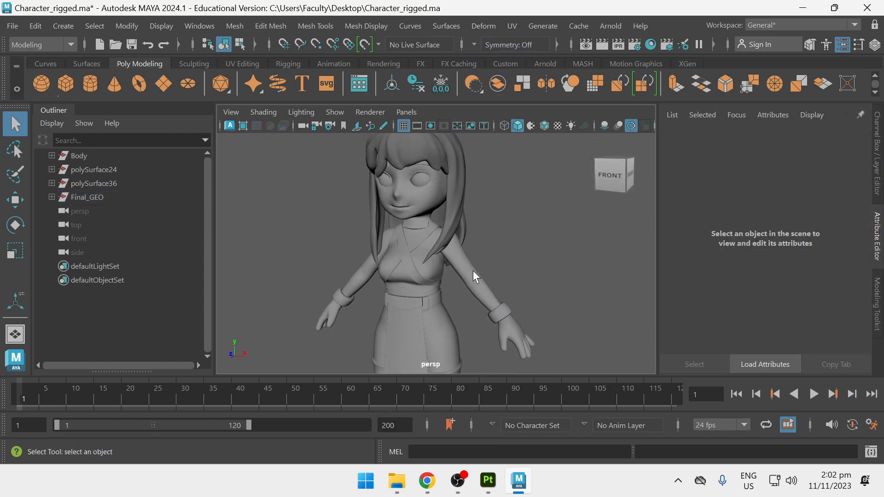
Step: Examine the head, torso and arms mesh within the full character, first selected and with the selection cleared
left_click(474, 270)
middle_click_drag(473, 267, 461, 213, "alt")
right_click_drag(461, 212, 354, 169, "alt")
left_click_drag(354, 170, 408, 212, "alt")
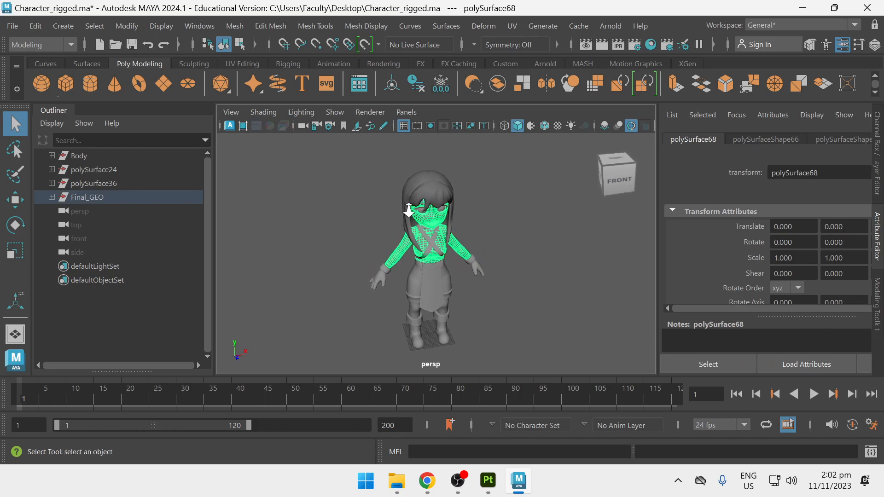
right_click_drag(408, 212, 405, 266, "alt")
left_click_drag(415, 250, 429, 233, "alt")
right_click_drag(429, 234, 528, 231, "alt")
left_click(527, 230)
left_click_drag(443, 240, 438, 223, "alt")
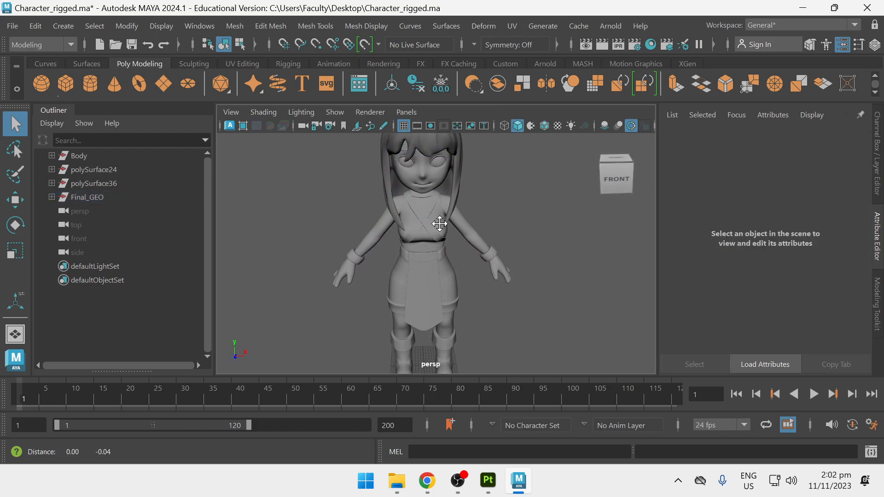
middle_click_drag(438, 223, 452, 233, "alt")
left_click_drag(452, 233, 458, 222, "alt")
right_click_drag(458, 222, 424, 221, "alt")
Step: Select the Final_GEO group and its individual hair, body and boot meshes to check how the character is divided
left_click(100, 194)
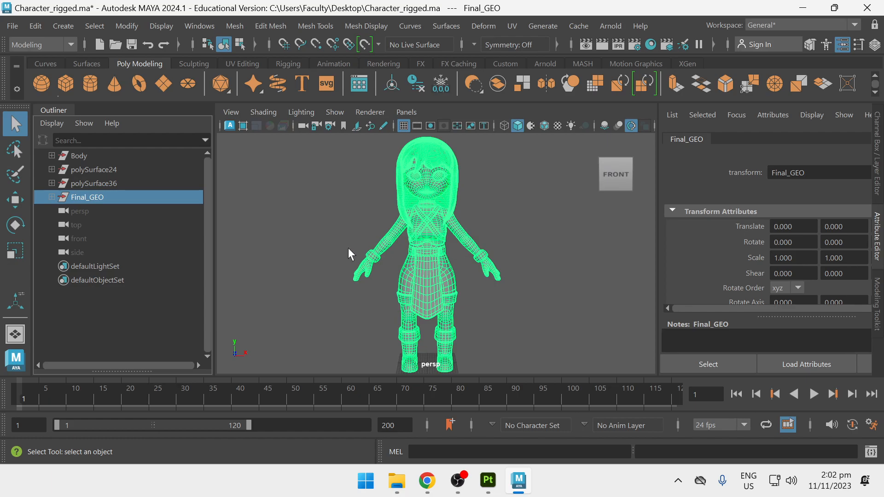
left_click(463, 165)
left_click(439, 155)
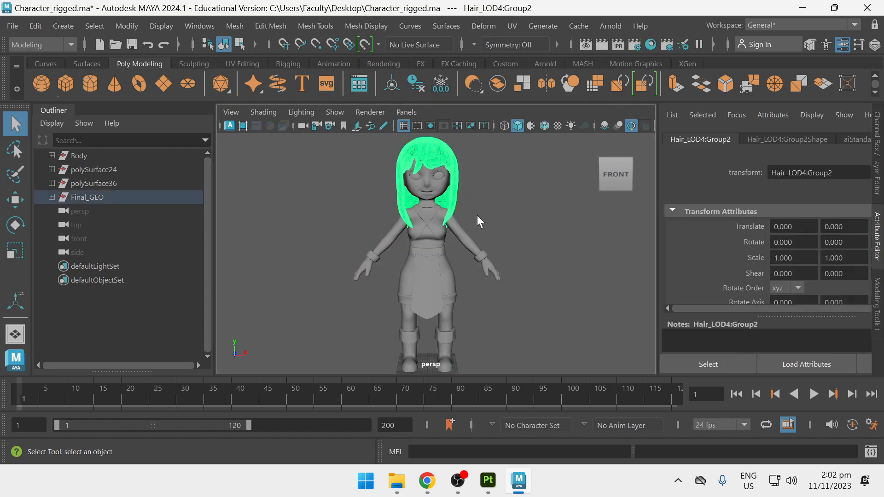
left_click(435, 185)
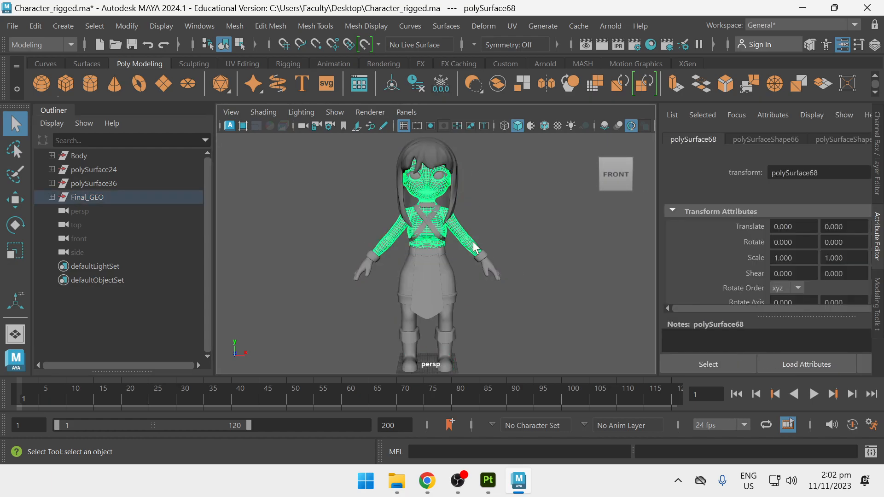
left_click(457, 301)
left_click(457, 286)
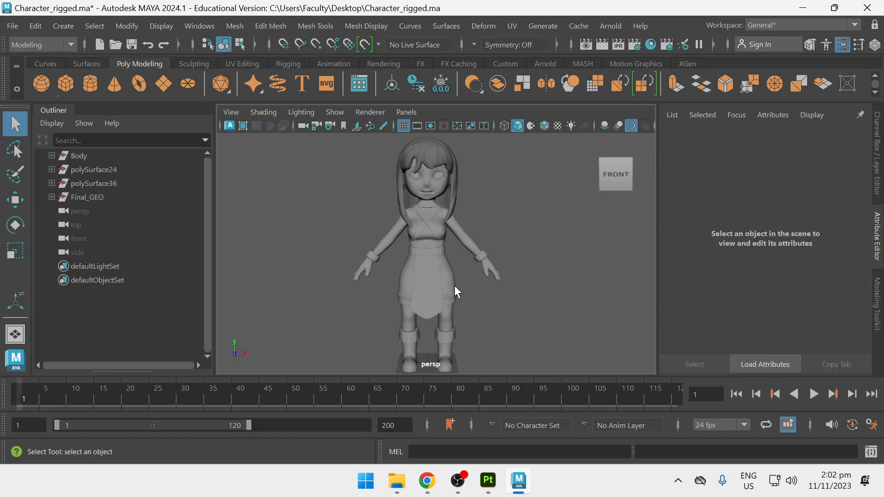
left_click(416, 274)
left_click(404, 342)
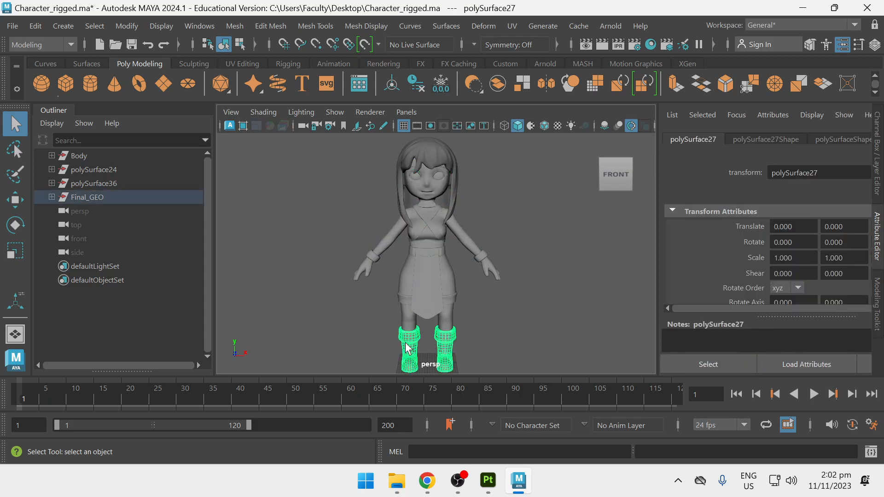
Step: Select all of the character's meshes in Final_GEO and combine them into one polygon object
left_click(137, 199)
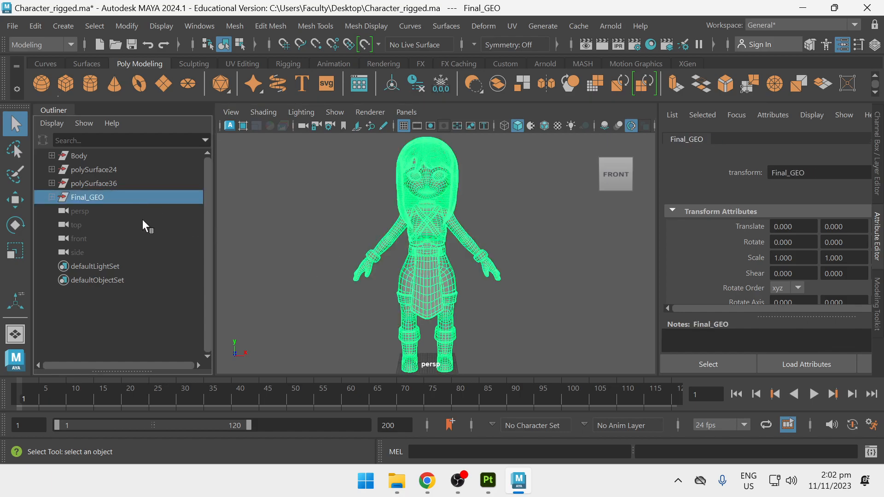
left_click_drag(446, 250, 464, 287, "alt")
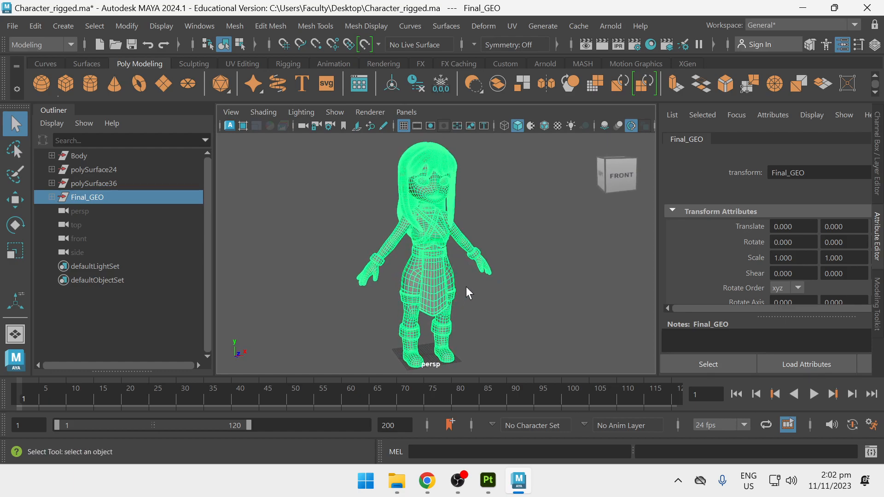
left_click(234, 26)
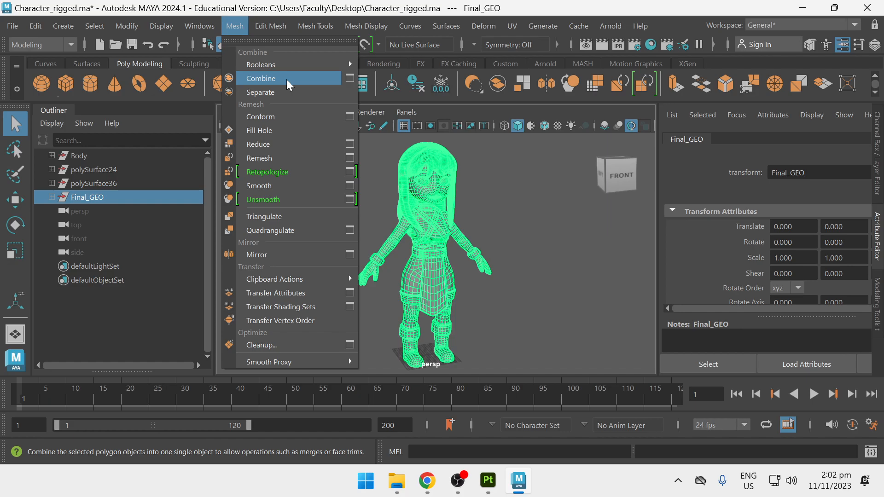
left_click(397, 181)
scroll(397, 180, "down", 1)
left_click_drag(343, 152, 503, 304)
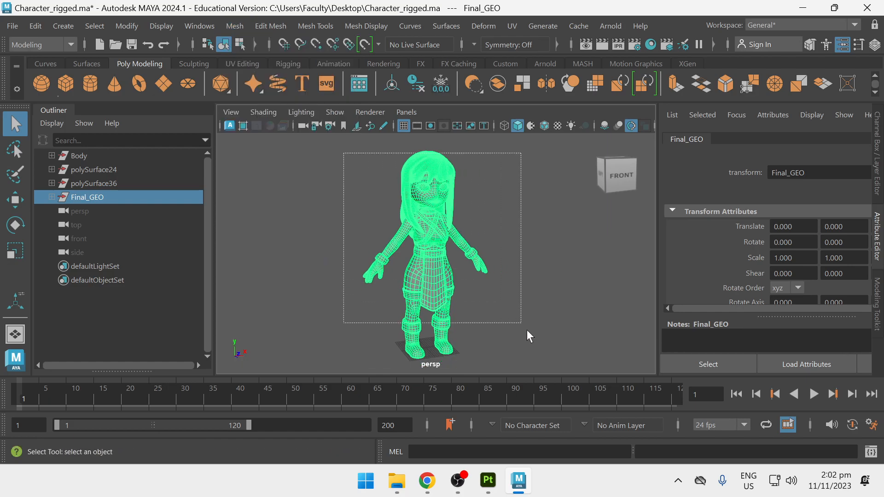
left_click(234, 26)
left_click(271, 80)
Step: Select the combined mesh, switch it to face selection and examine the hair and face topology up close
left_click(505, 226)
left_click_drag(504, 226, 424, 225, "alt")
left_click(423, 223)
scroll(424, 225, "up", 5)
right_click_drag(416, 207, 427, 153)
right_click_drag(401, 189, 433, 198, "alt")
left_click_drag(433, 198, 511, 234, "alt")
right_click_drag(511, 235, 485, 253, "alt")
left_click_drag(485, 253, 395, 270, "alt")
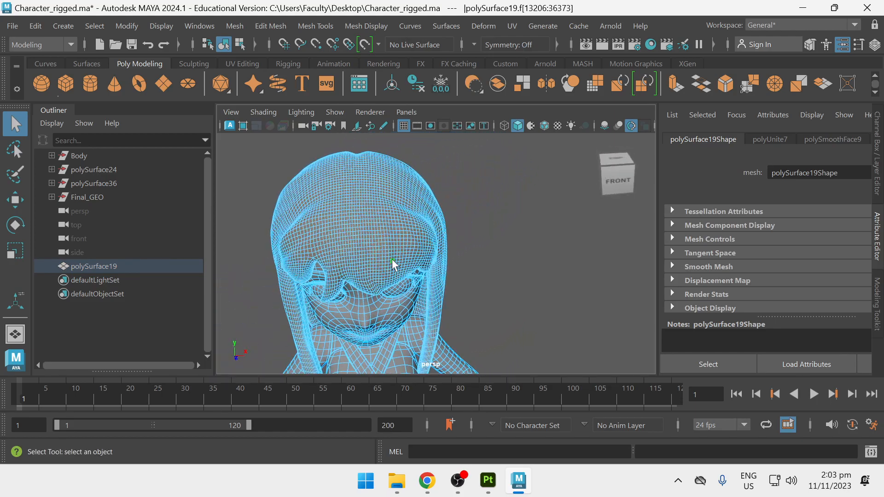
Step: Return the combined mesh to object mode, clear the selection and examine the whole character from the front
right_click_drag(377, 226, 474, 56)
left_click(540, 226)
left_click_drag(541, 225, 410, 230, "alt")
right_click_drag(410, 231, 397, 169, "alt")
left_click_drag(397, 169, 421, 221, "alt")
right_click_drag(421, 220, 408, 221, "alt")
middle_click_drag(408, 221, 392, 188, "alt")
right_click_drag(392, 188, 369, 189, "alt")
left_click_drag(369, 190, 336, 237, "alt")
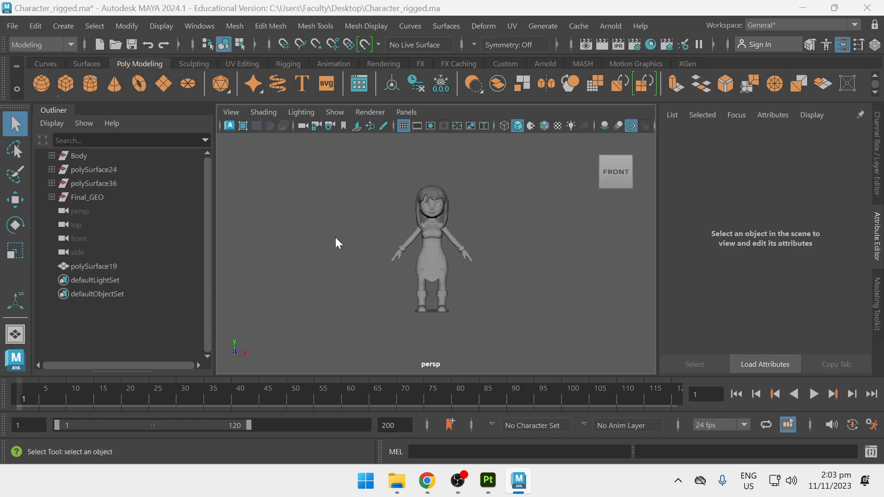
key("space")
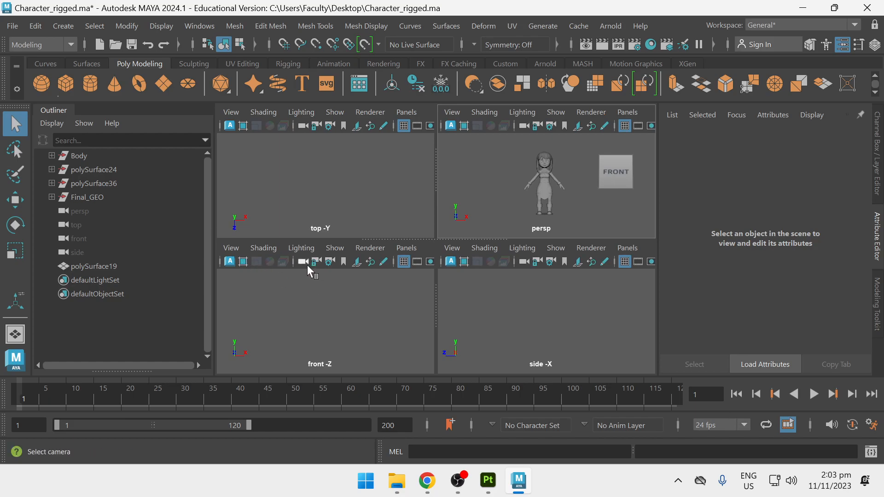
key("space")
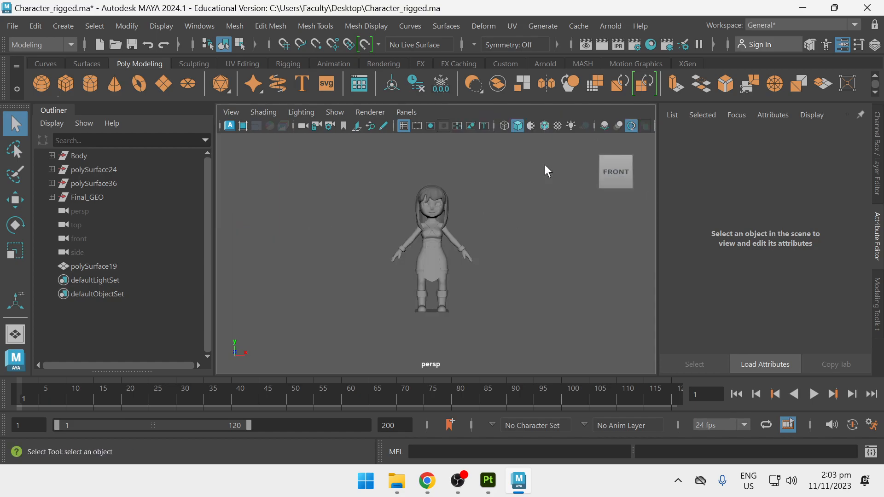
right_click_drag(431, 194, 468, 350, "alt")
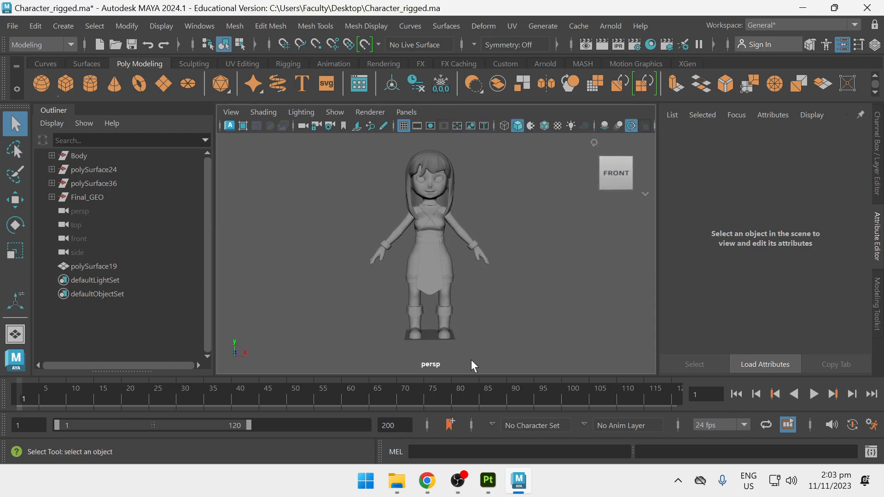